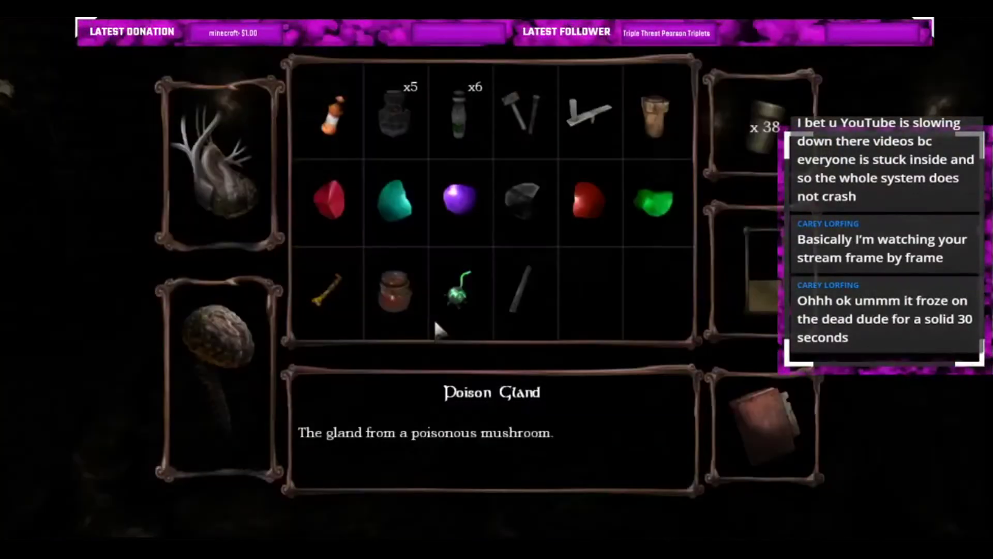
pyautogui.click(524, 282)
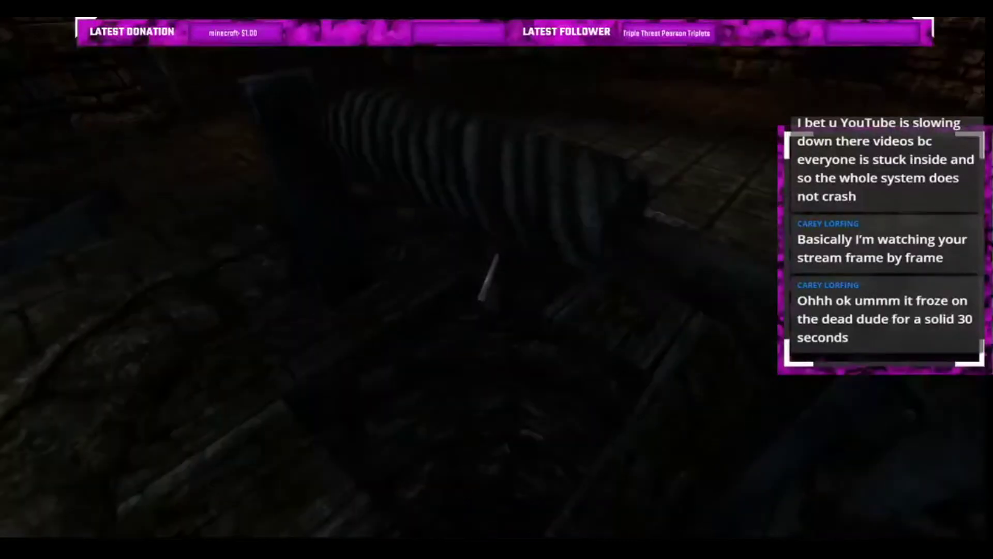
pyautogui.click(496, 280)
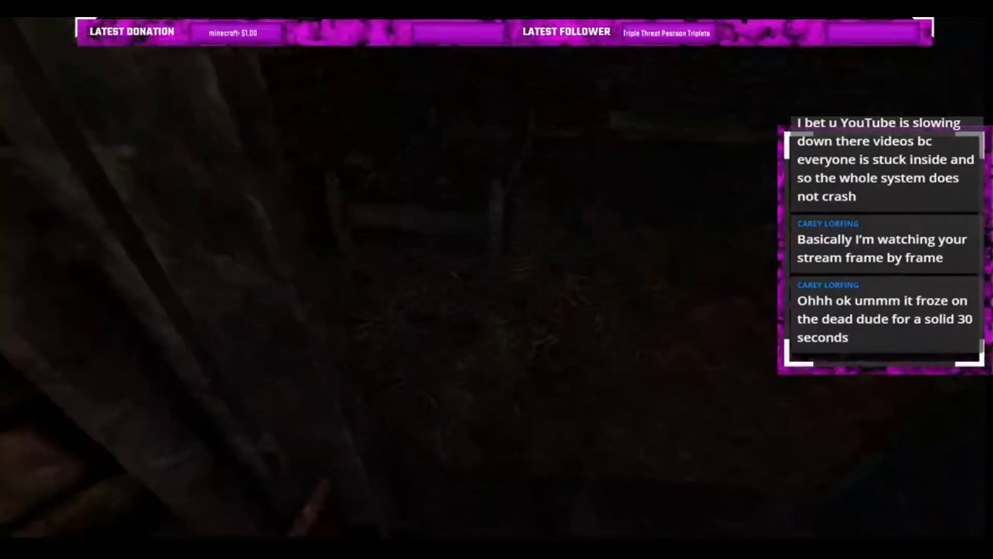
pyautogui.click(497, 280)
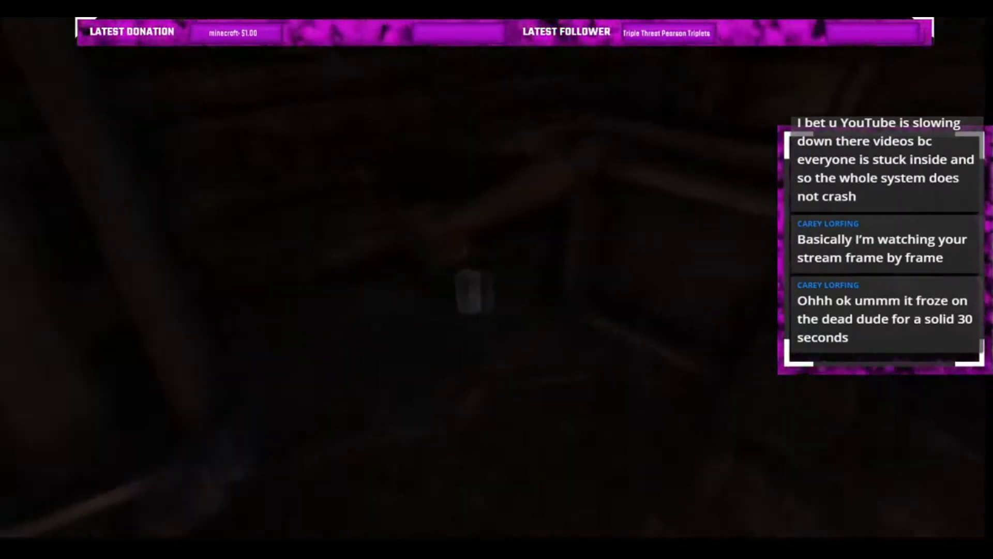
pyautogui.click(484, 273)
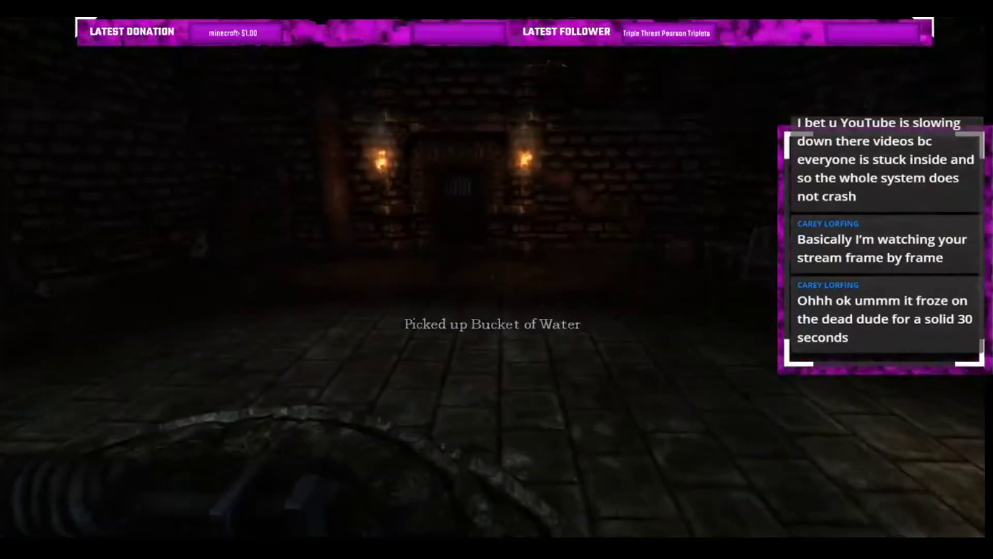
pyautogui.press('Tab')
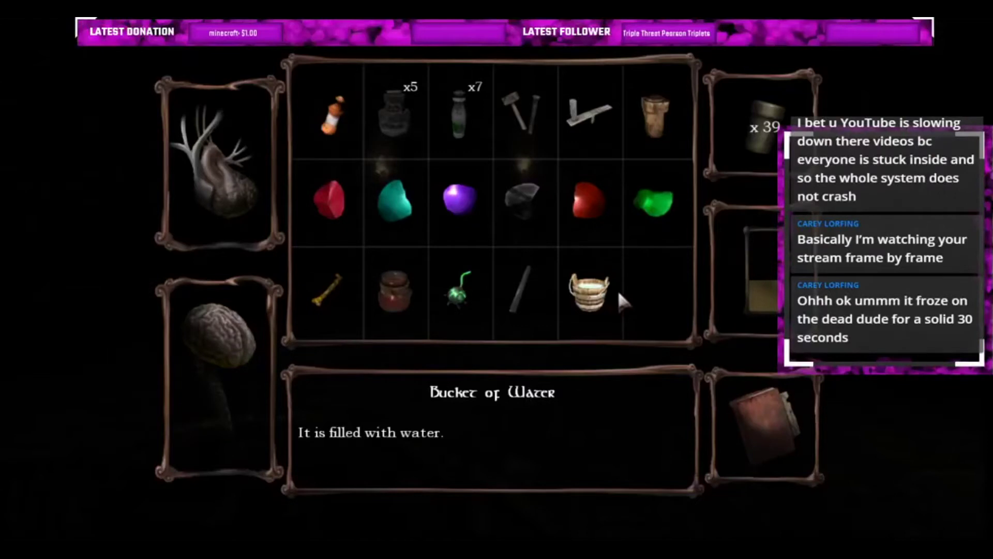
pyautogui.press('Tab')
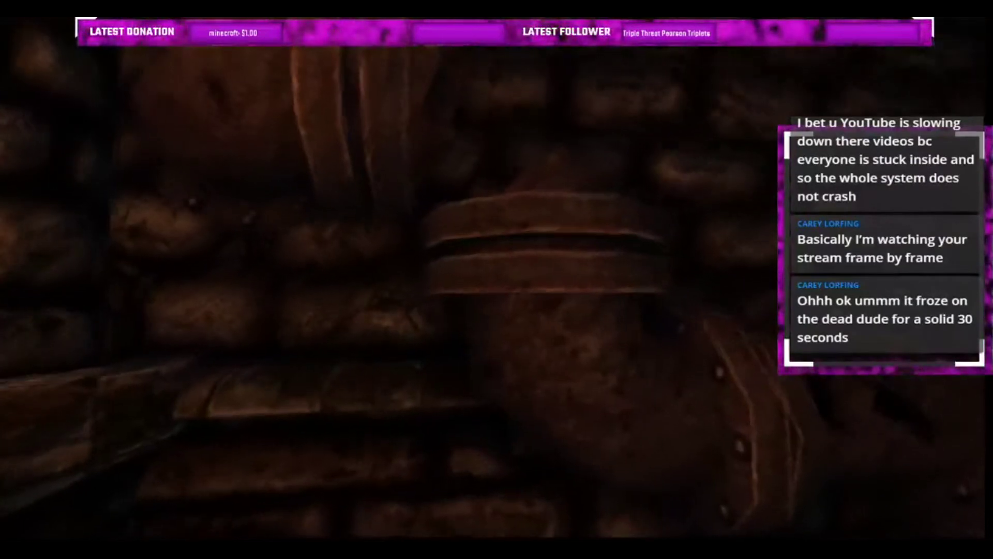
pyautogui.press('Tab')
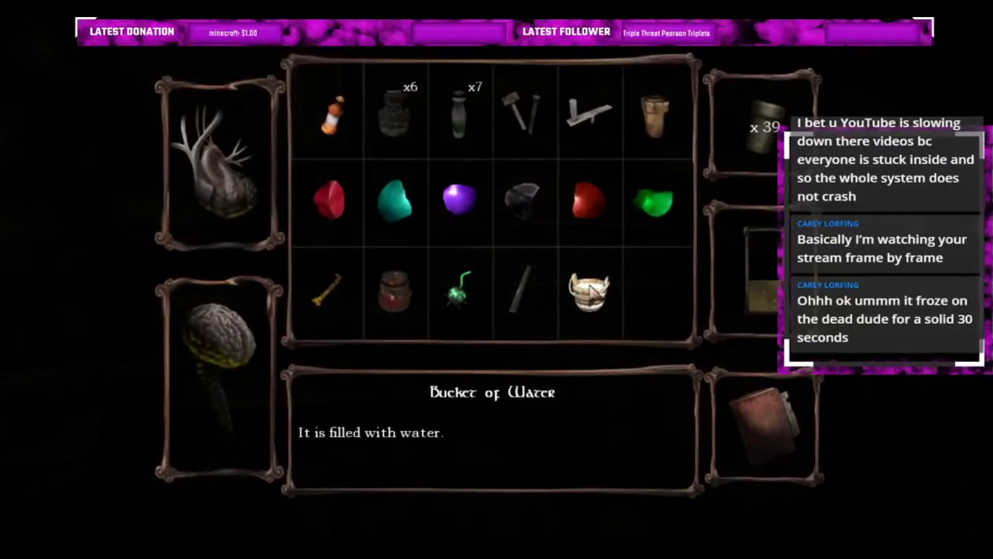
pyautogui.click(591, 294)
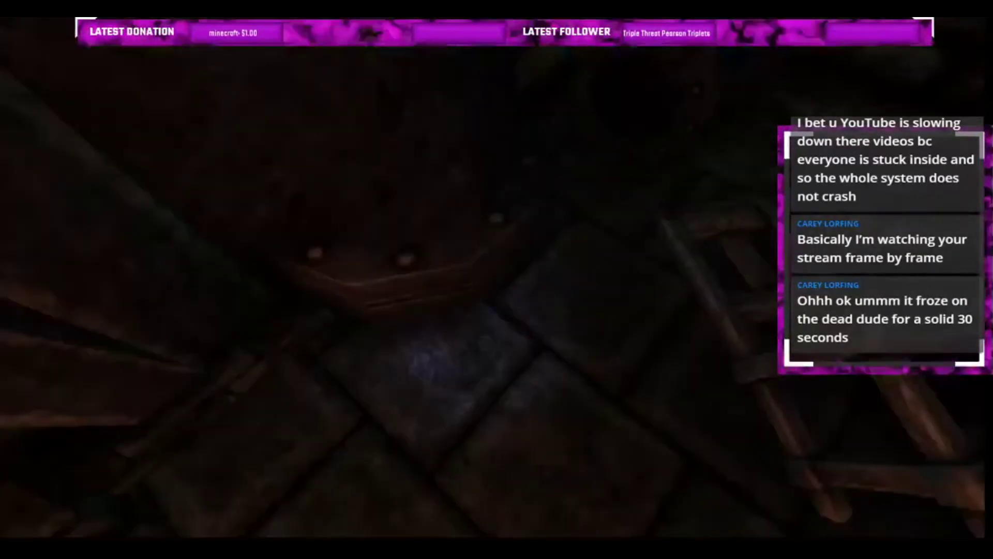
pyautogui.press('Tab')
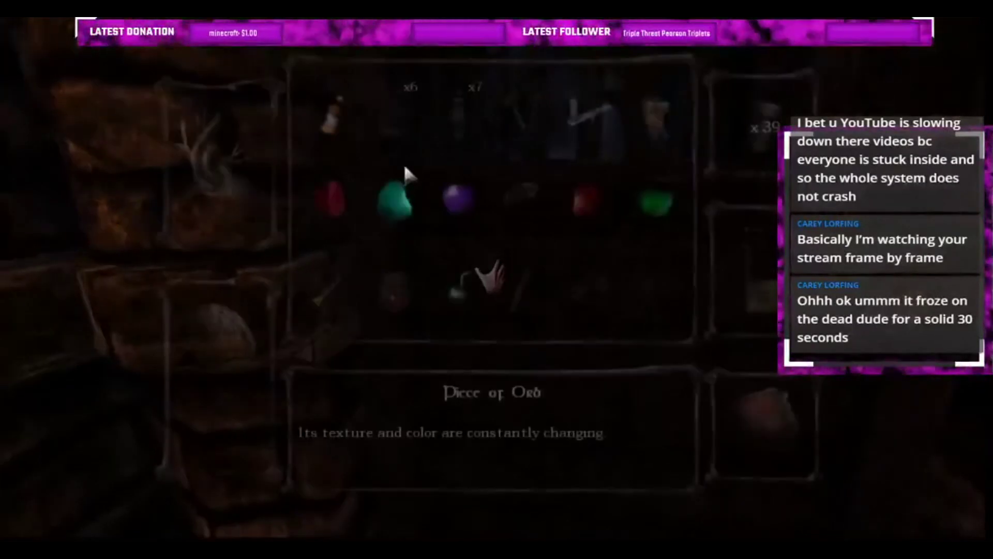
pyautogui.click(591, 291)
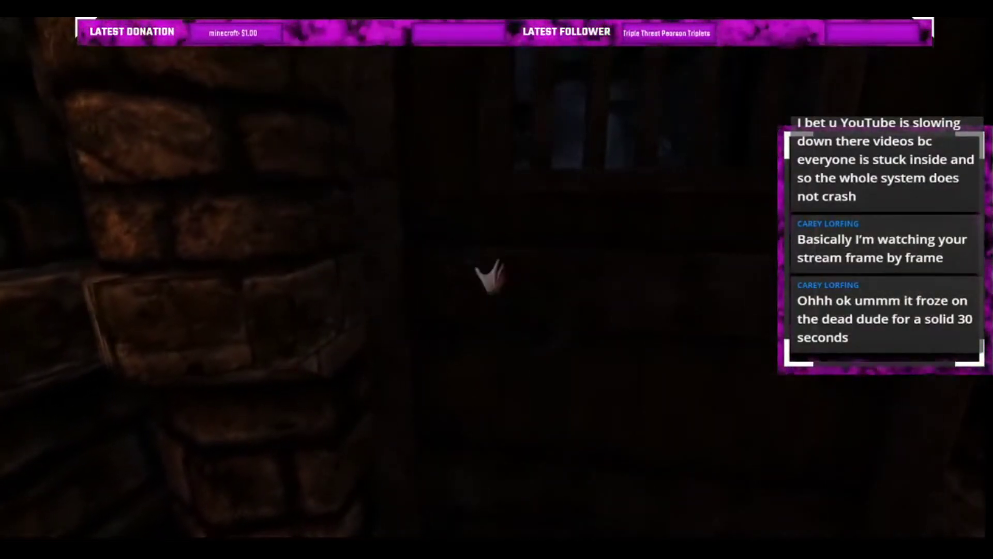
pyautogui.click(493, 277)
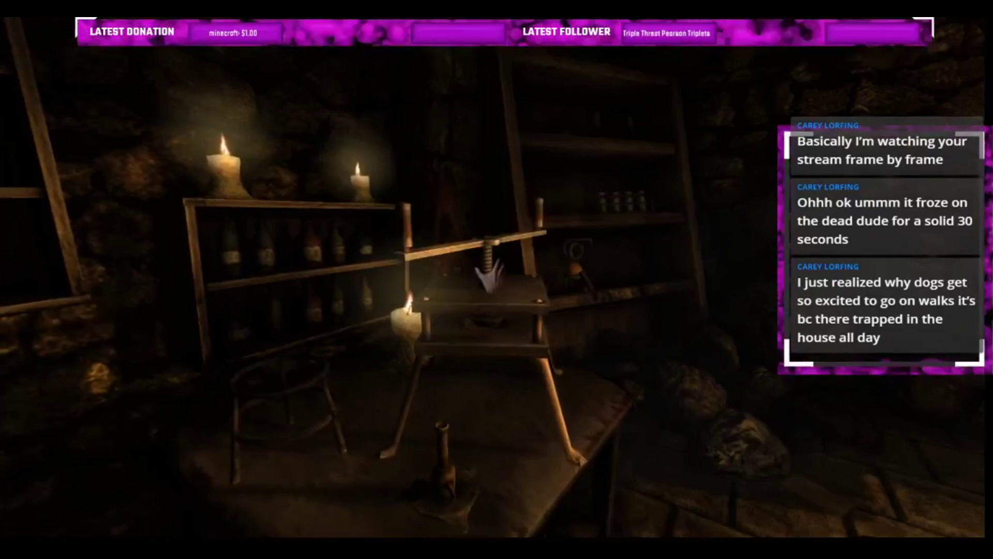
pyautogui.press('Tab')
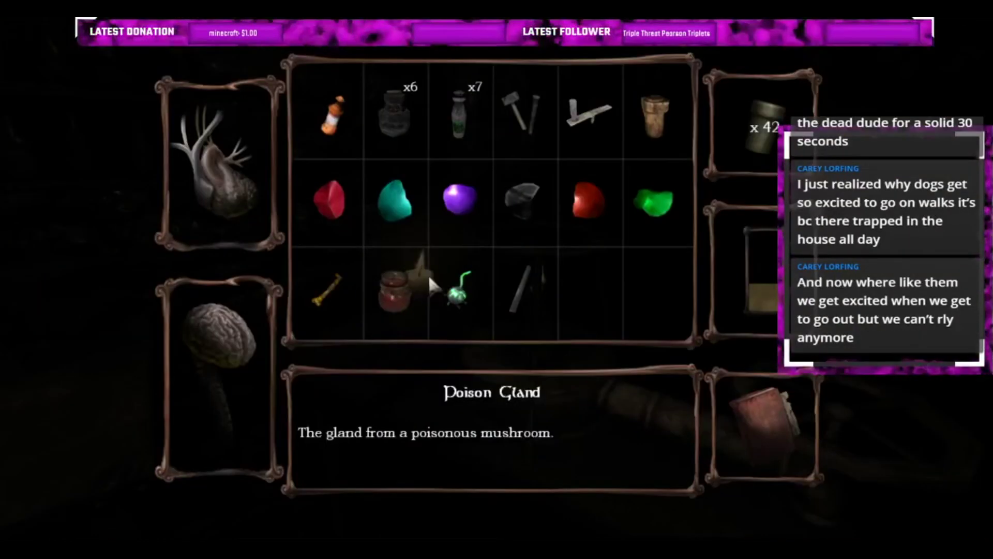
pyautogui.press('Tab')
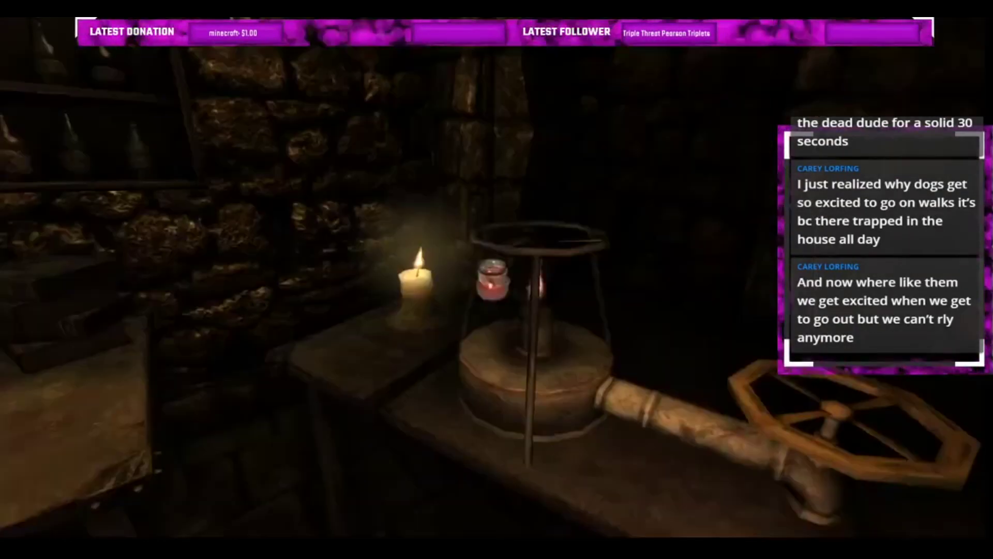
pyautogui.click(496, 280)
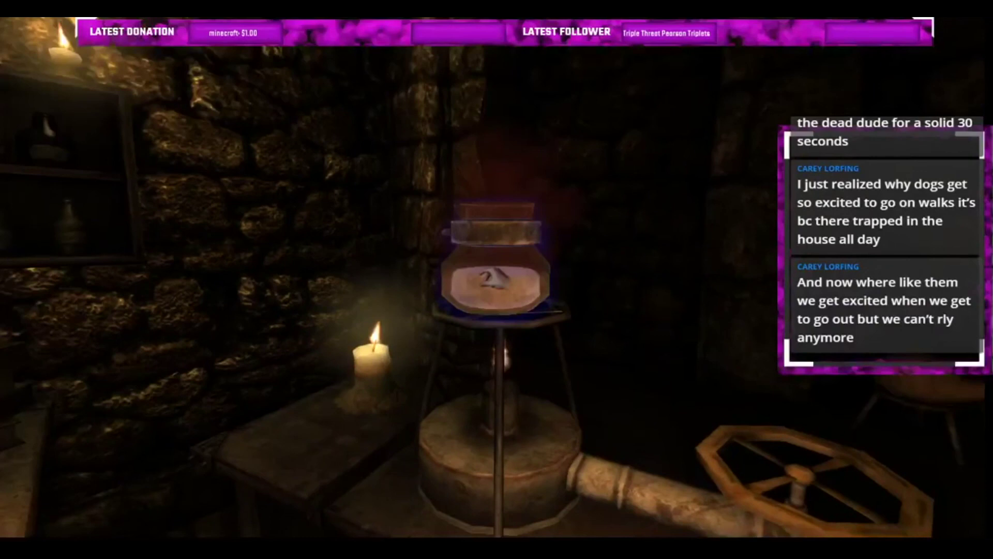
pyautogui.press('Tab')
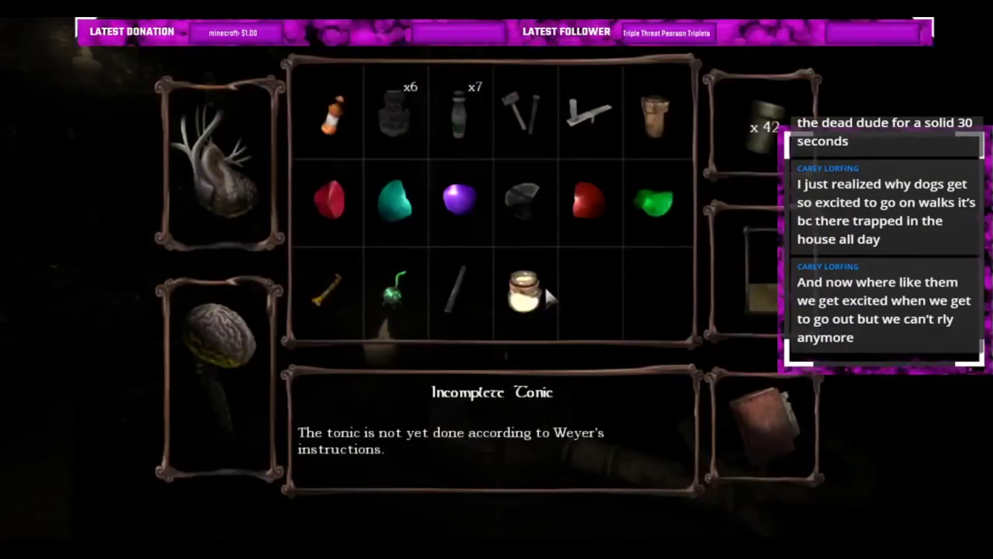
pyautogui.click(545, 285)
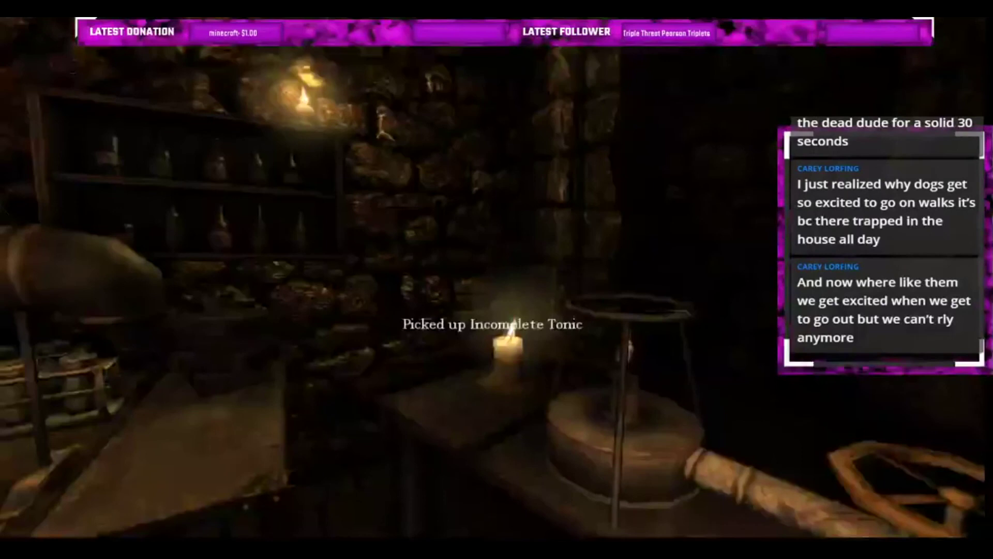
pyautogui.press('Tab')
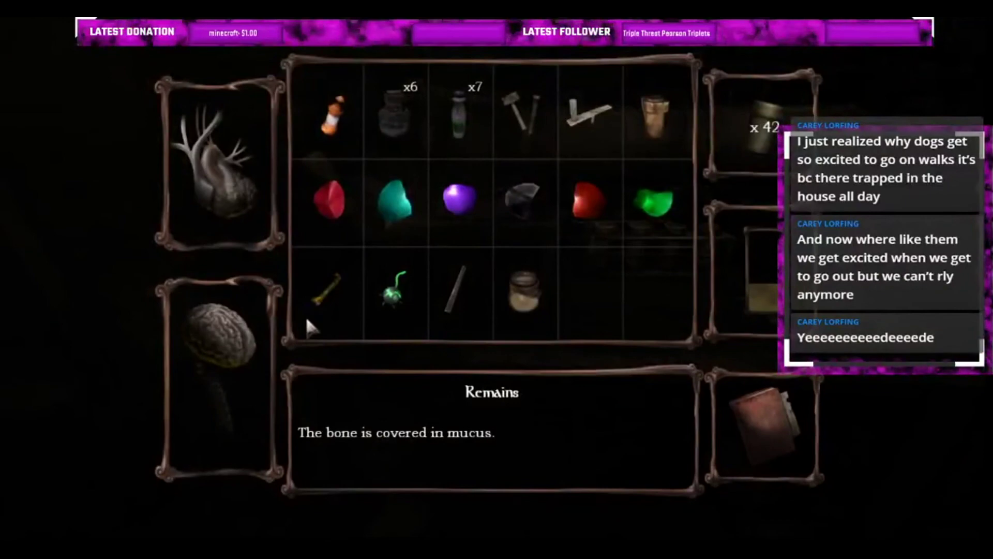
pyautogui.press('Tab')
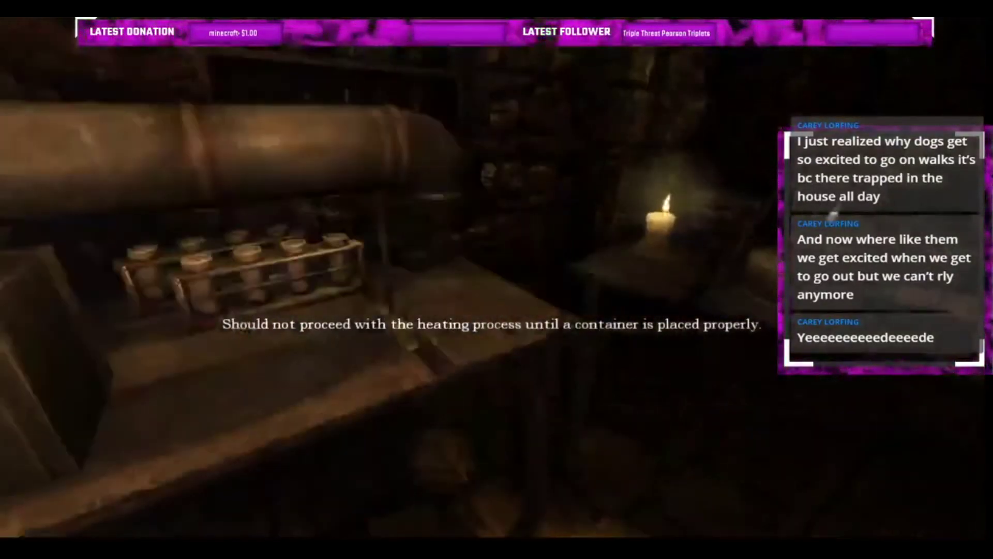
pyautogui.press('Tab')
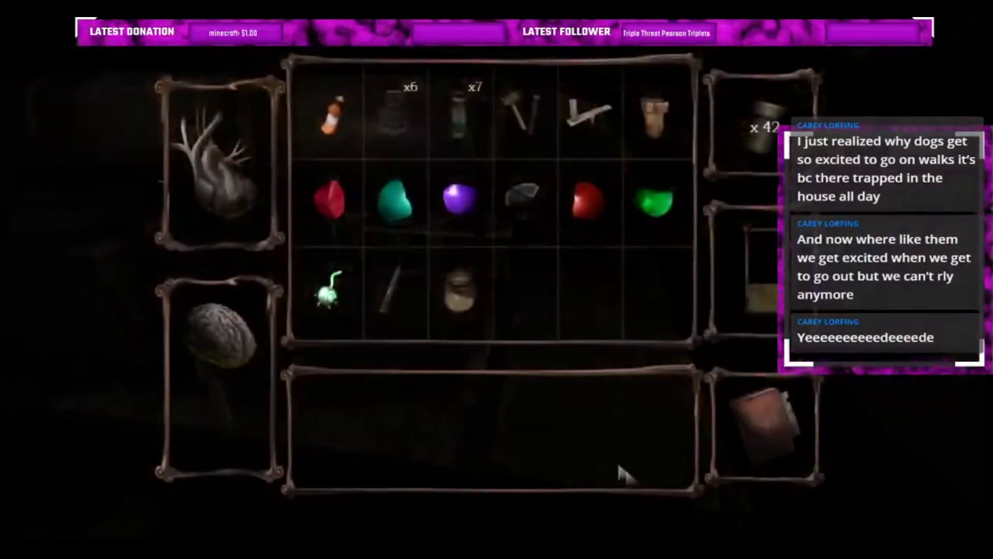
pyautogui.click(472, 290)
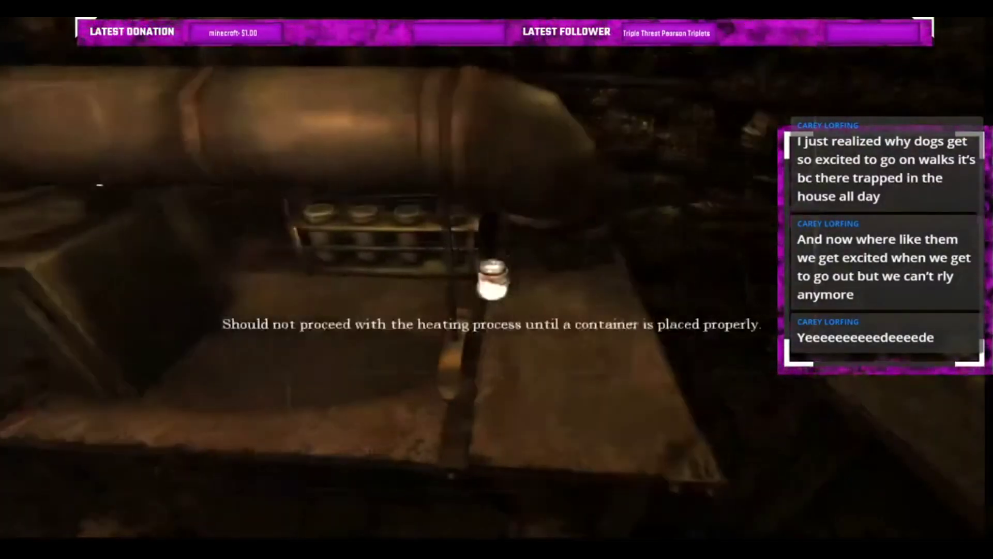